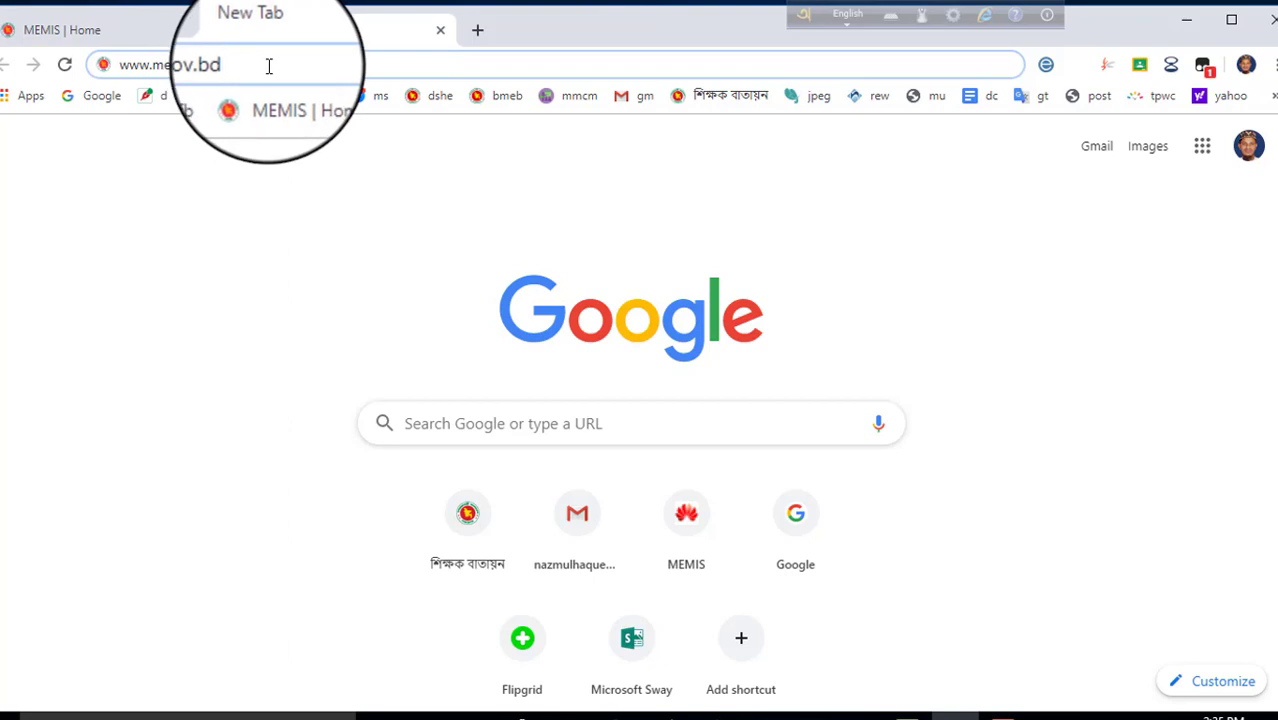
drag(258, 64, 20, 88)
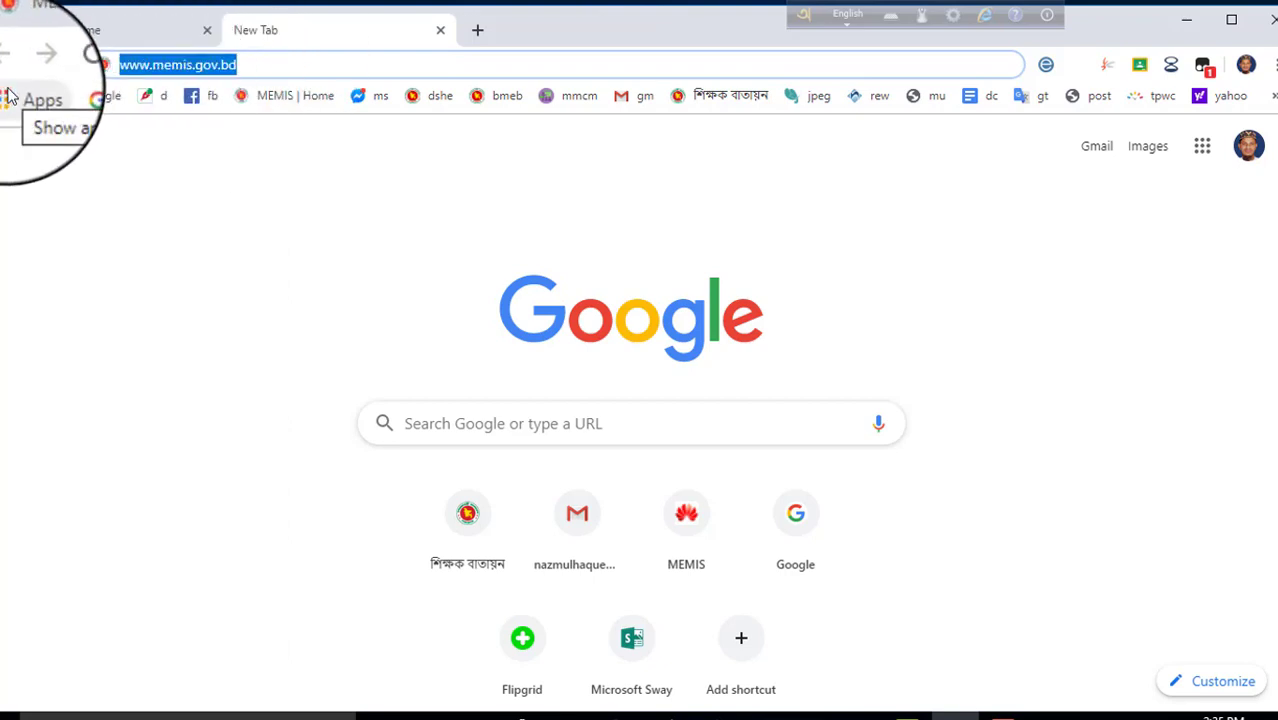
text(www)
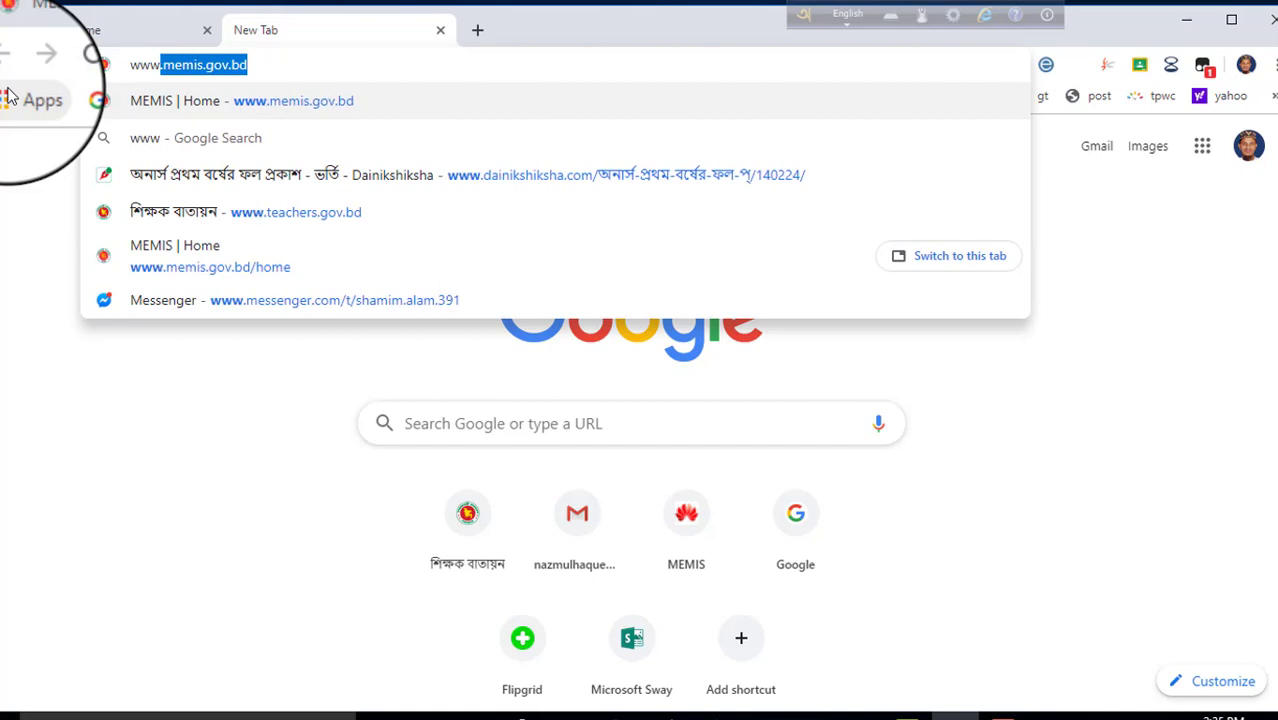
text(.memis)
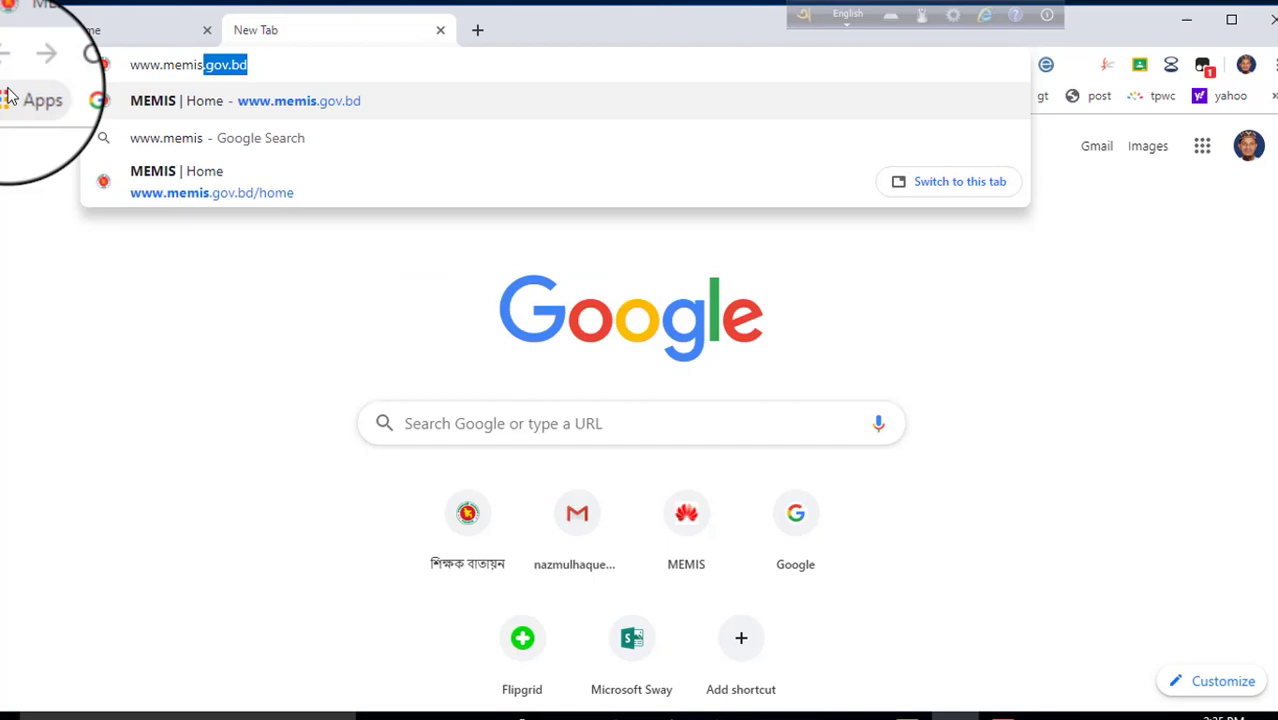
text(.g)
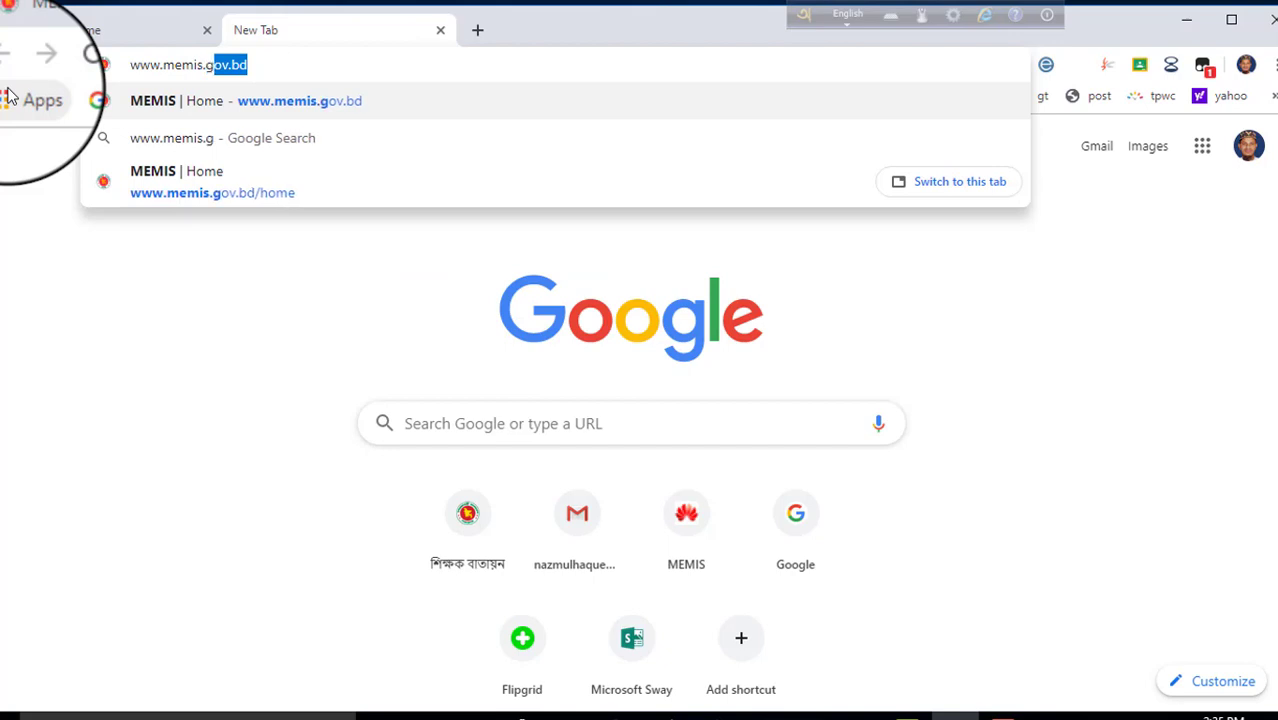
text(ov.)
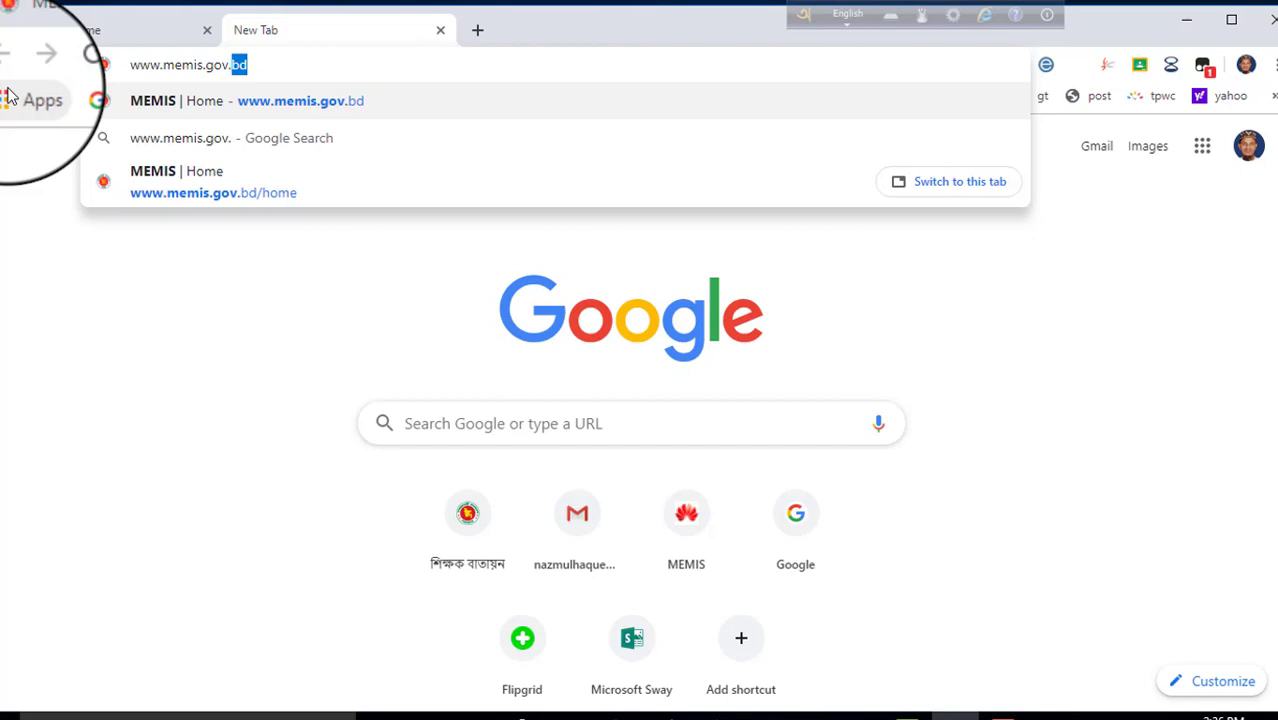
text(bd)
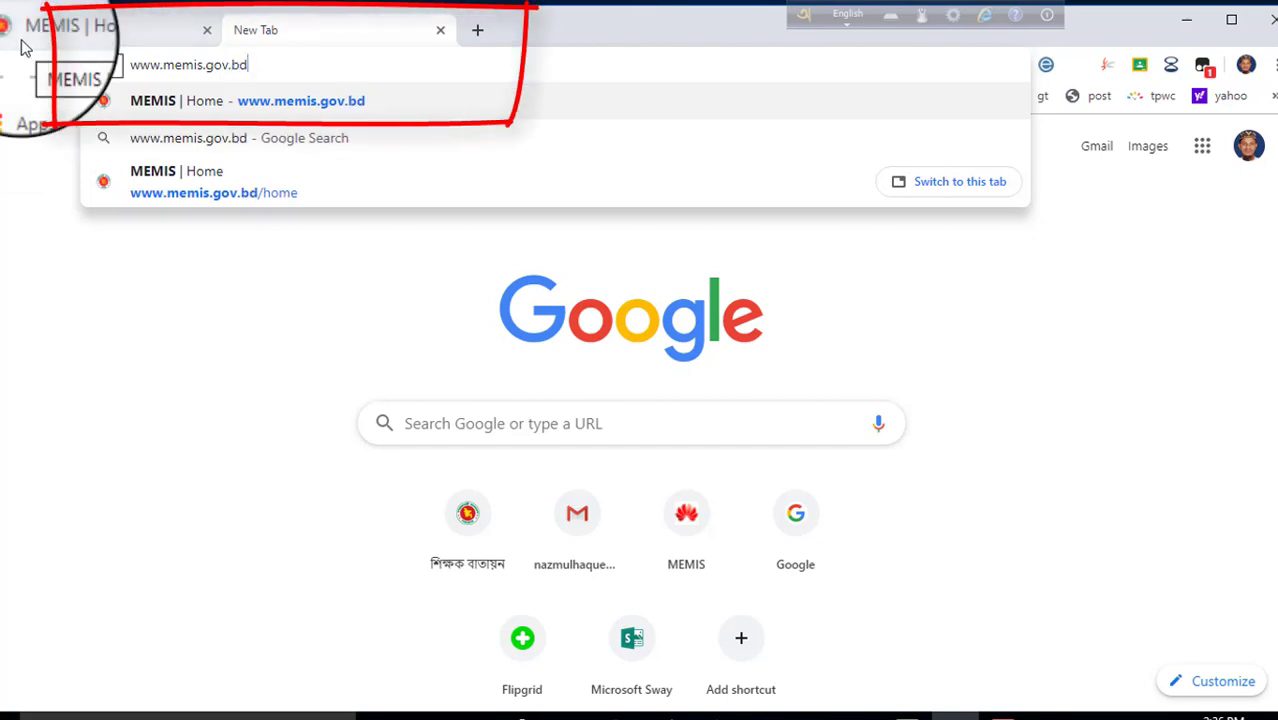
key(Return)
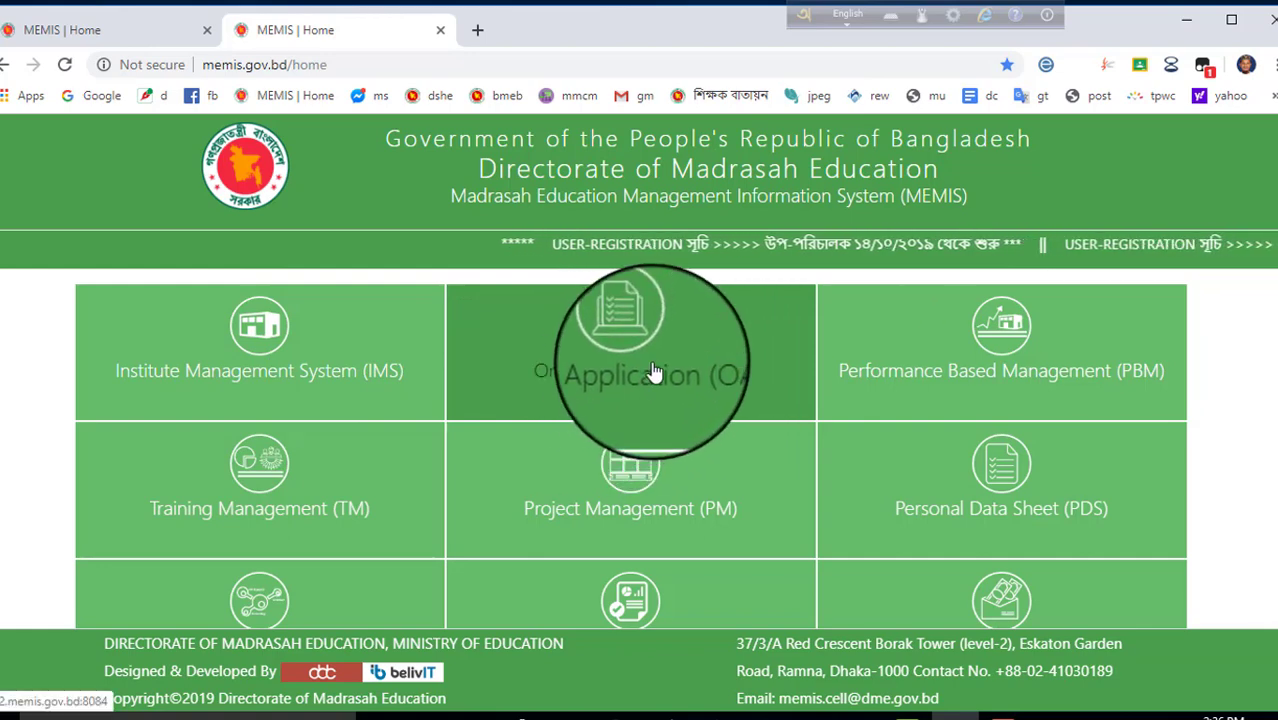
Open the Online Application (OA) tile to reach the sign-in page.
click(652, 371)
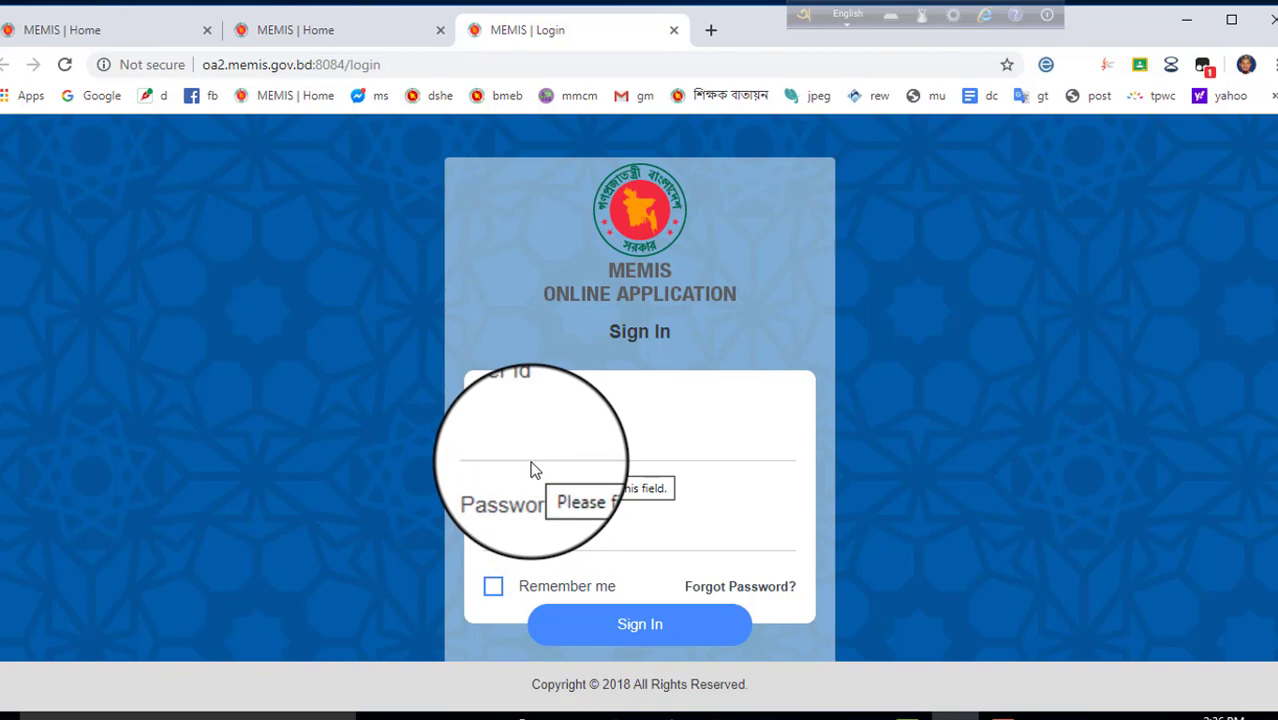
Zoom the sign-in page out to 80% and go to Register Now.
key(ctrl+minus)
key(ctrl+minus)
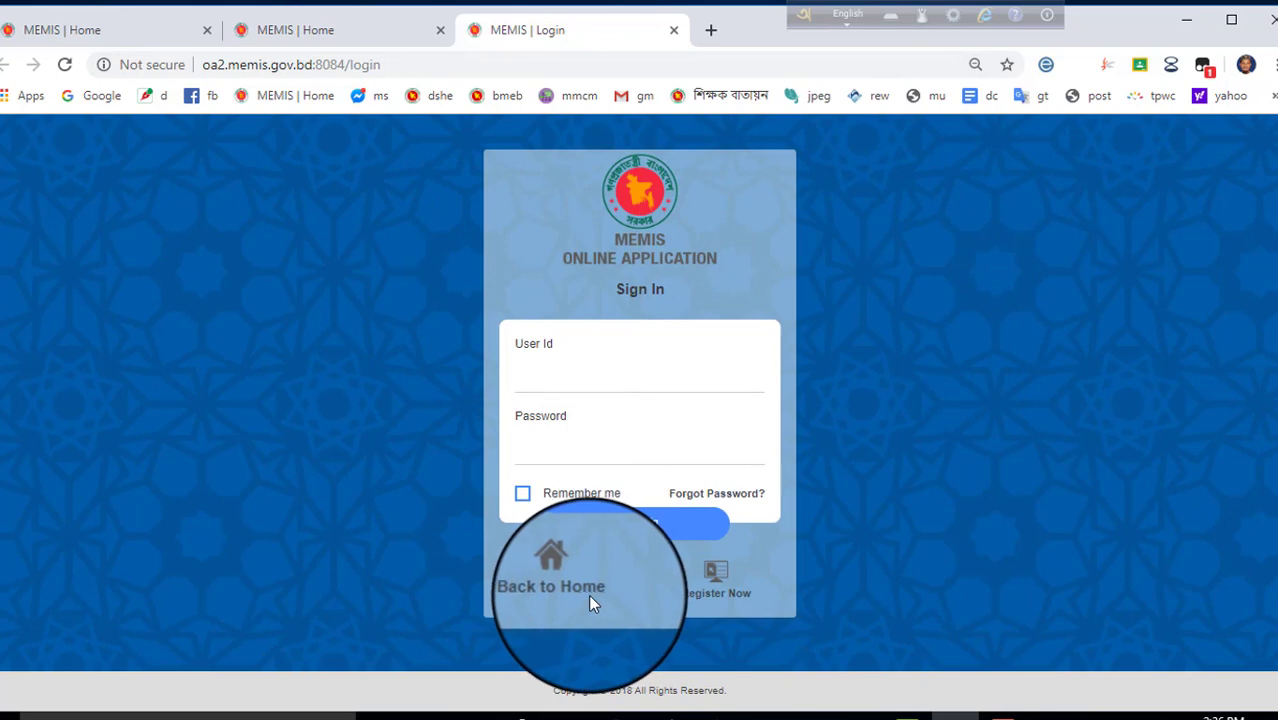
click(714, 578)
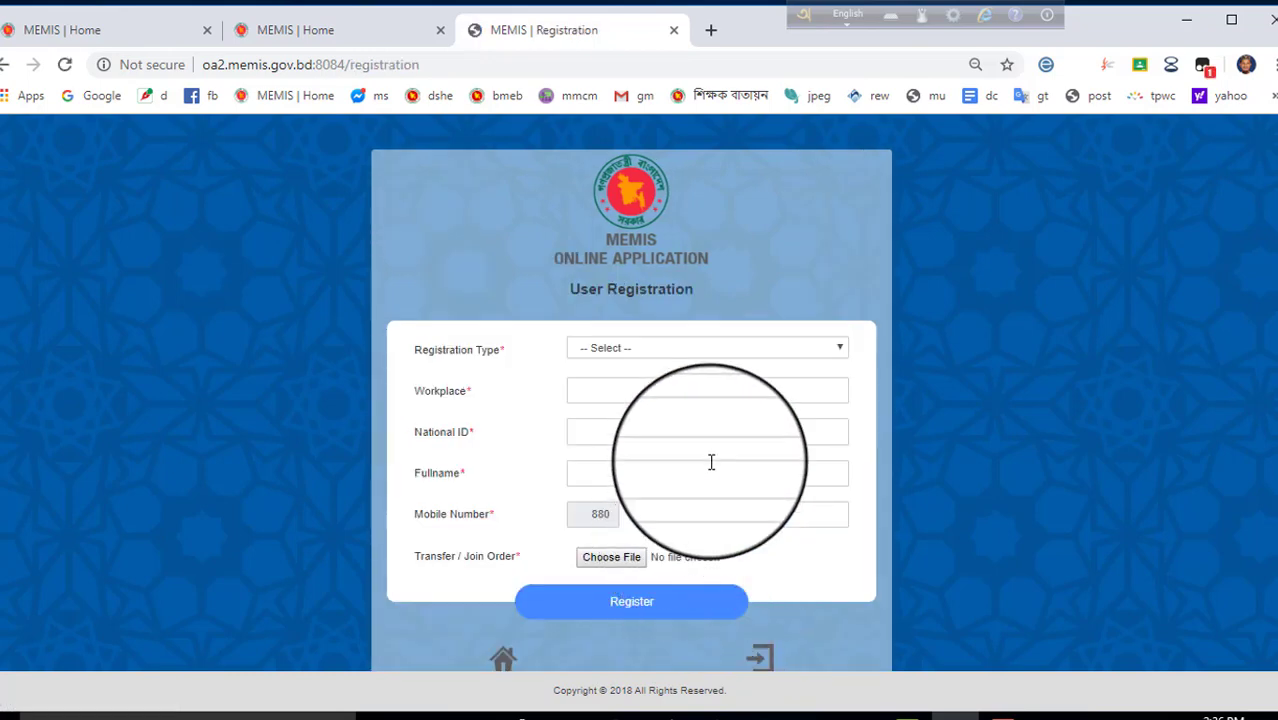
Choose Institutional Head as registration type and CHILAKARA RASIDIA G D MADRASHA (PAKUNDIA) as workplace.
click(666, 353)
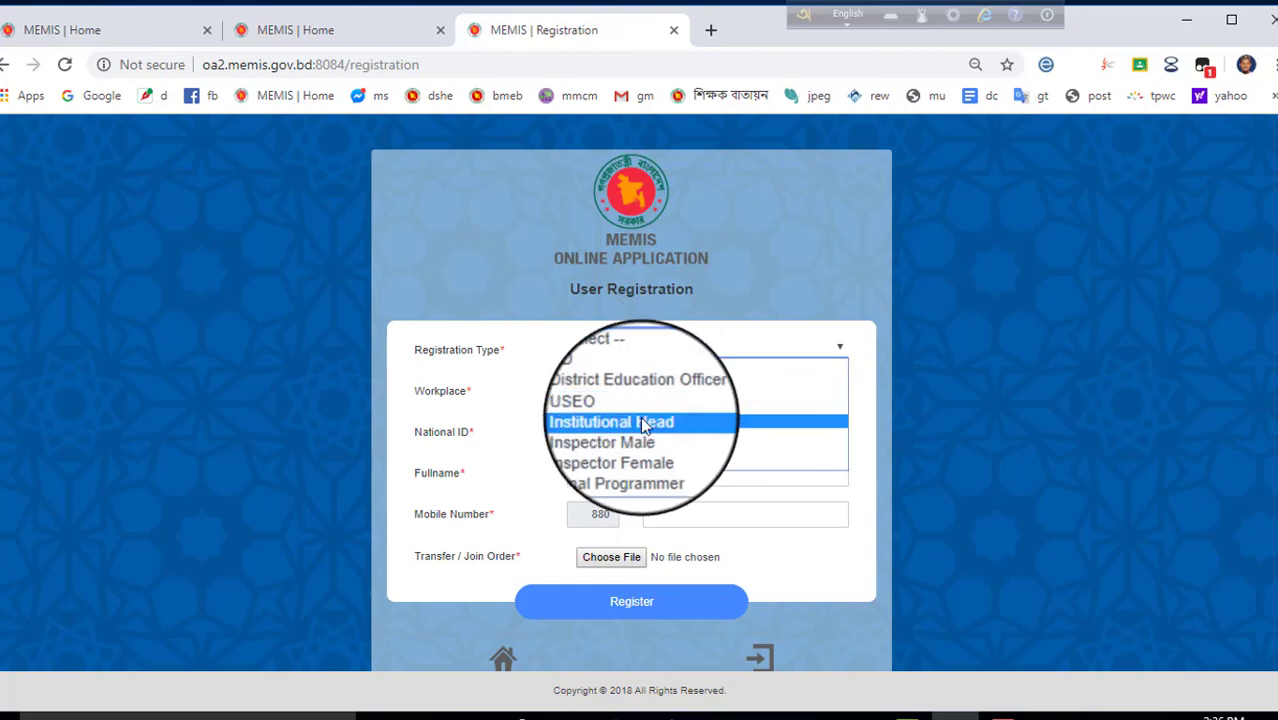
click(645, 423)
click(593, 396)
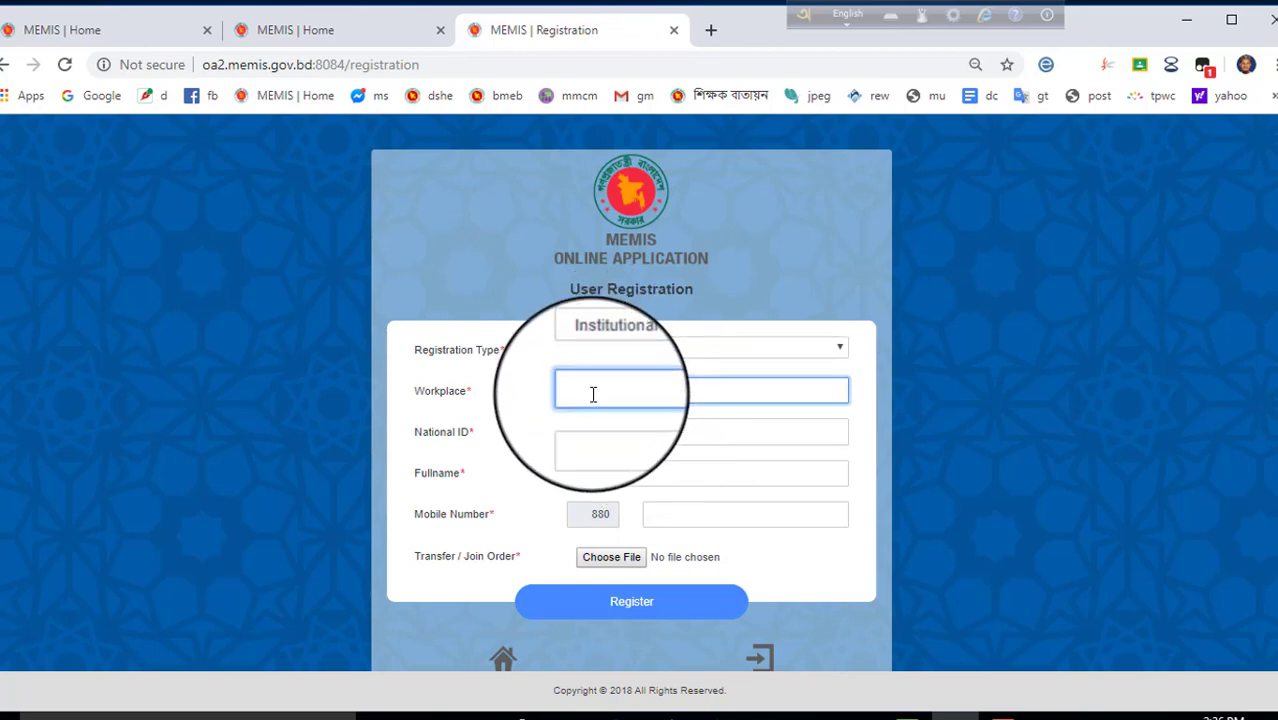
text(chq)
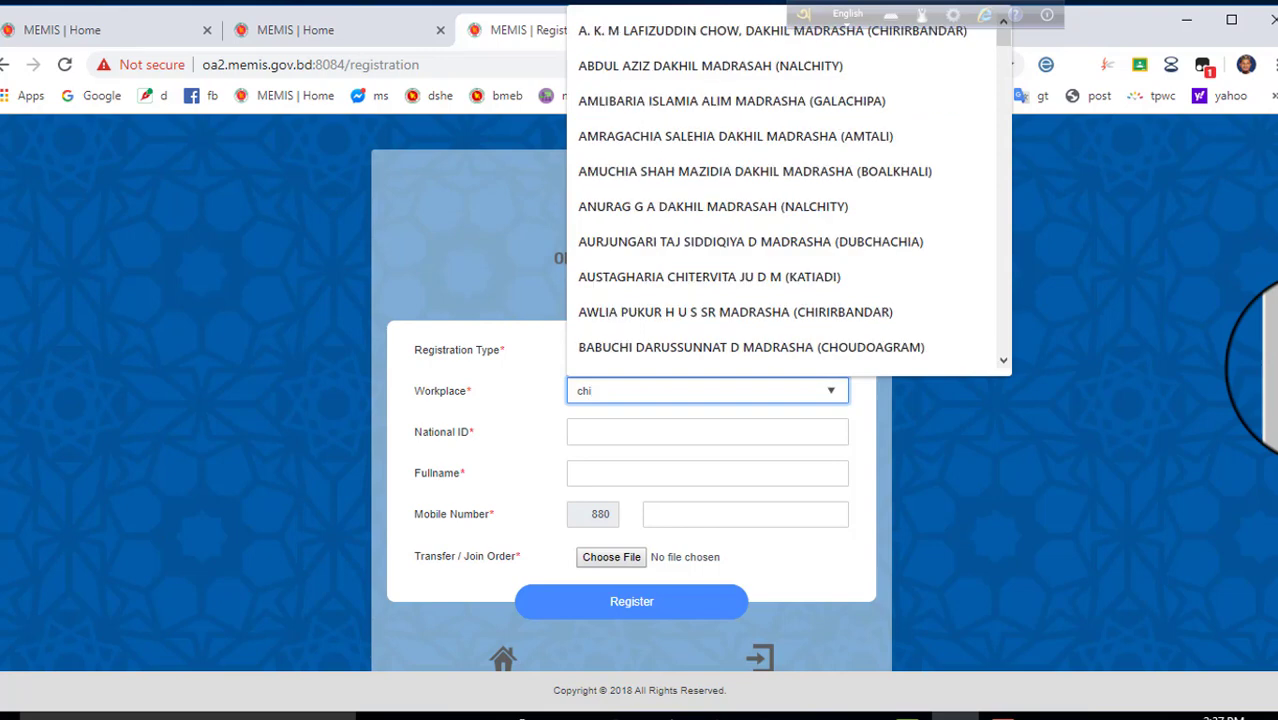
text(laka)
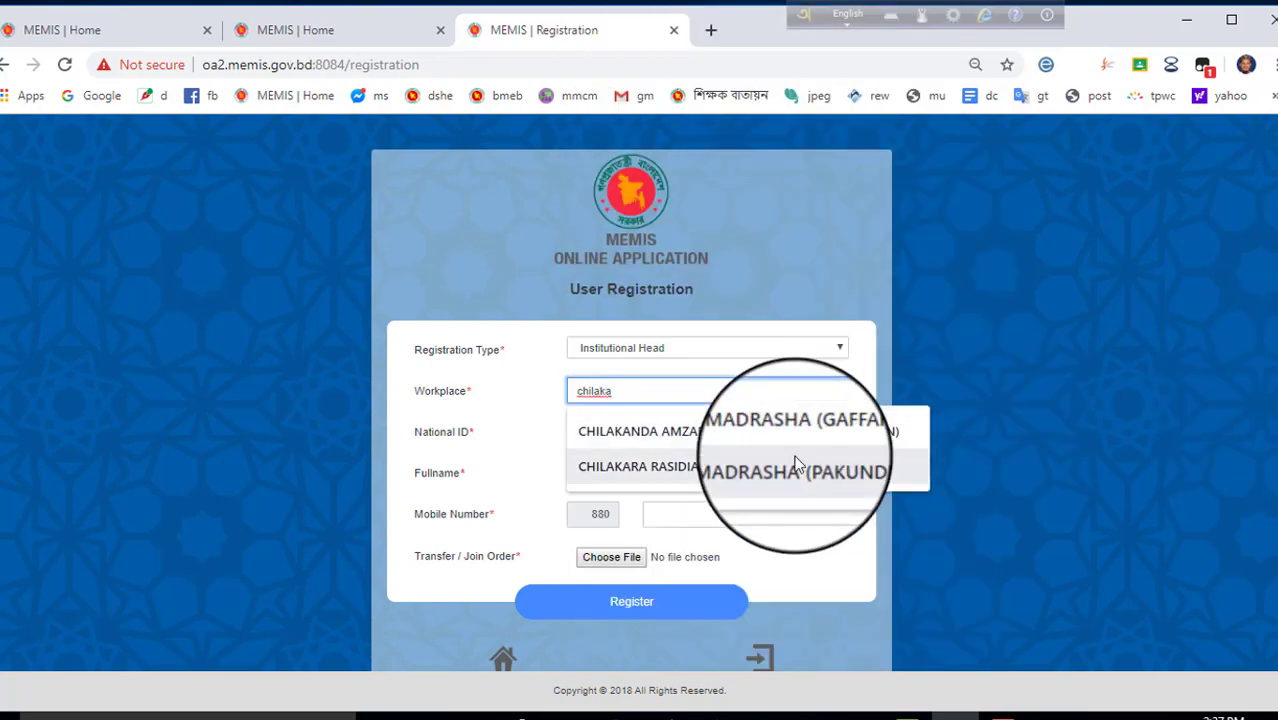
click(740, 466)
click(613, 434)
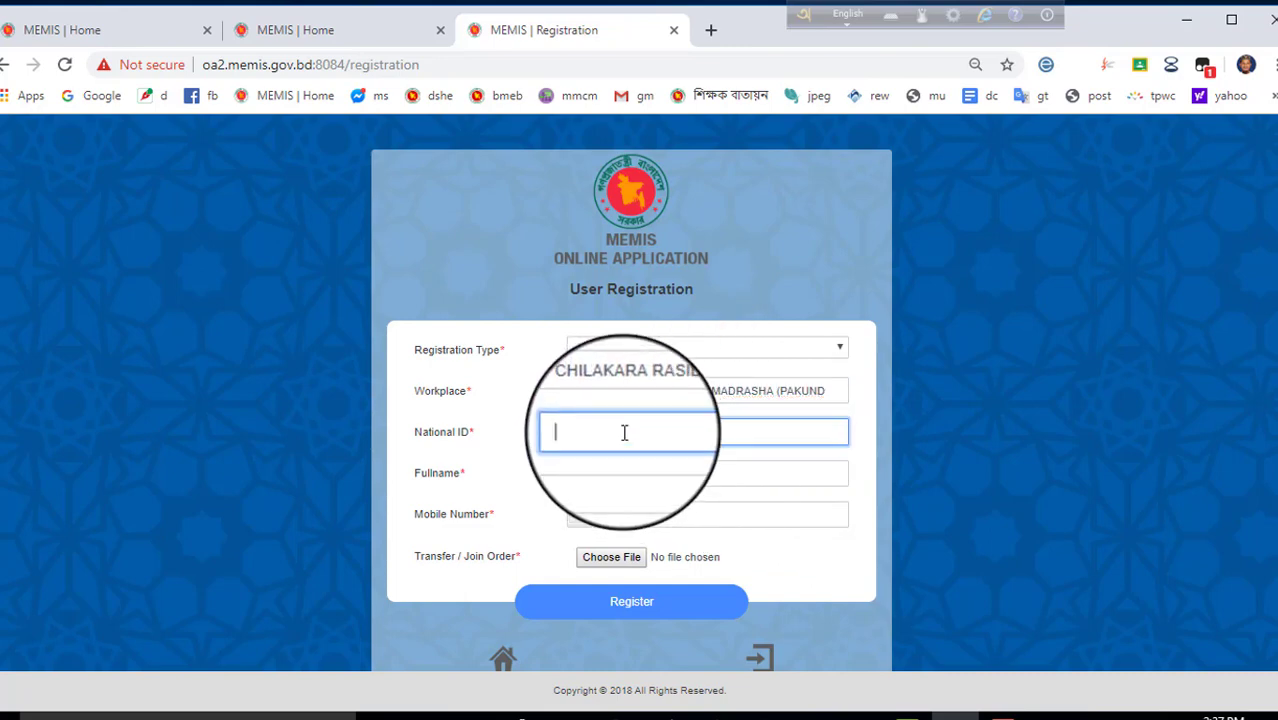
Enter the applicant's national ID number, full name and mobile number in their fields.
click(648, 475)
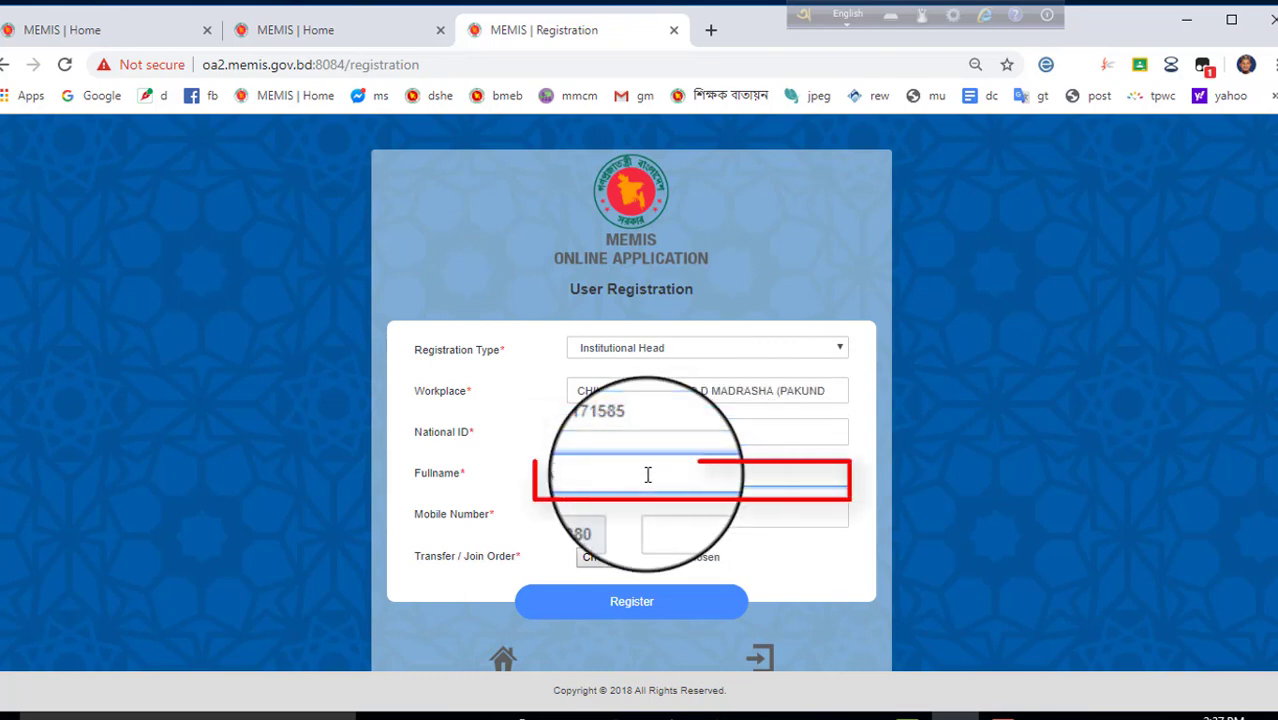
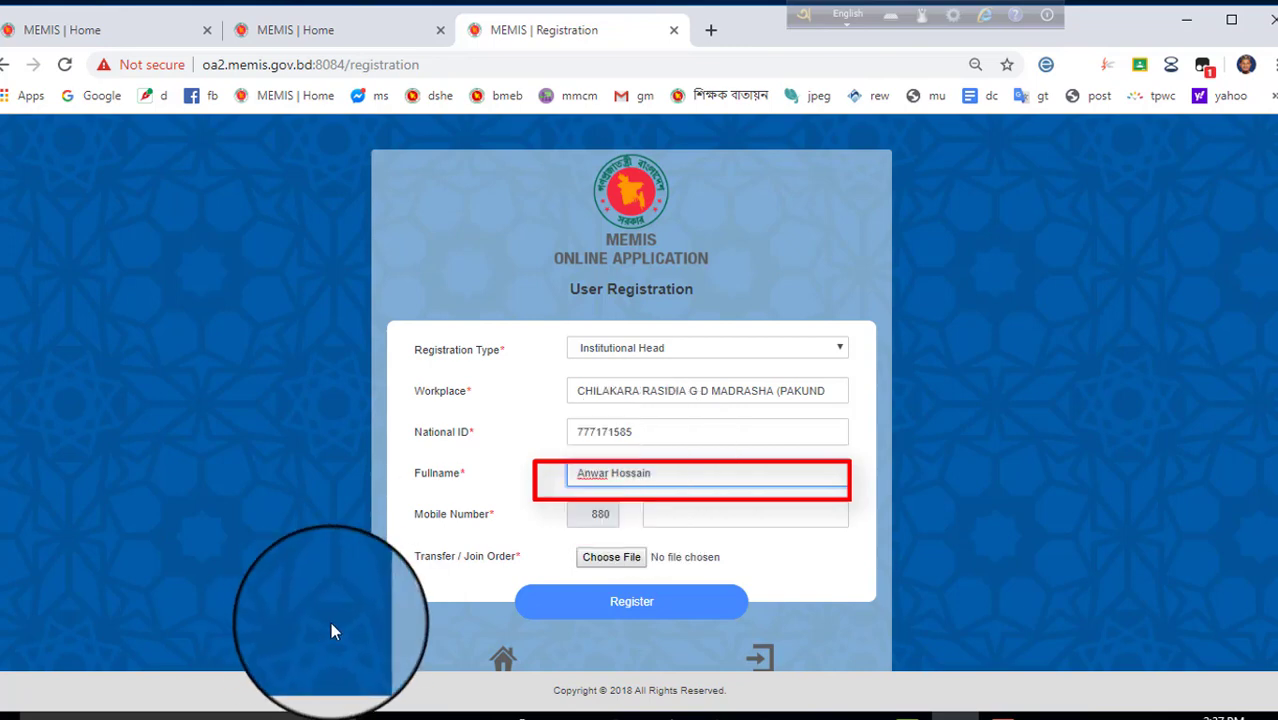
click(689, 516)
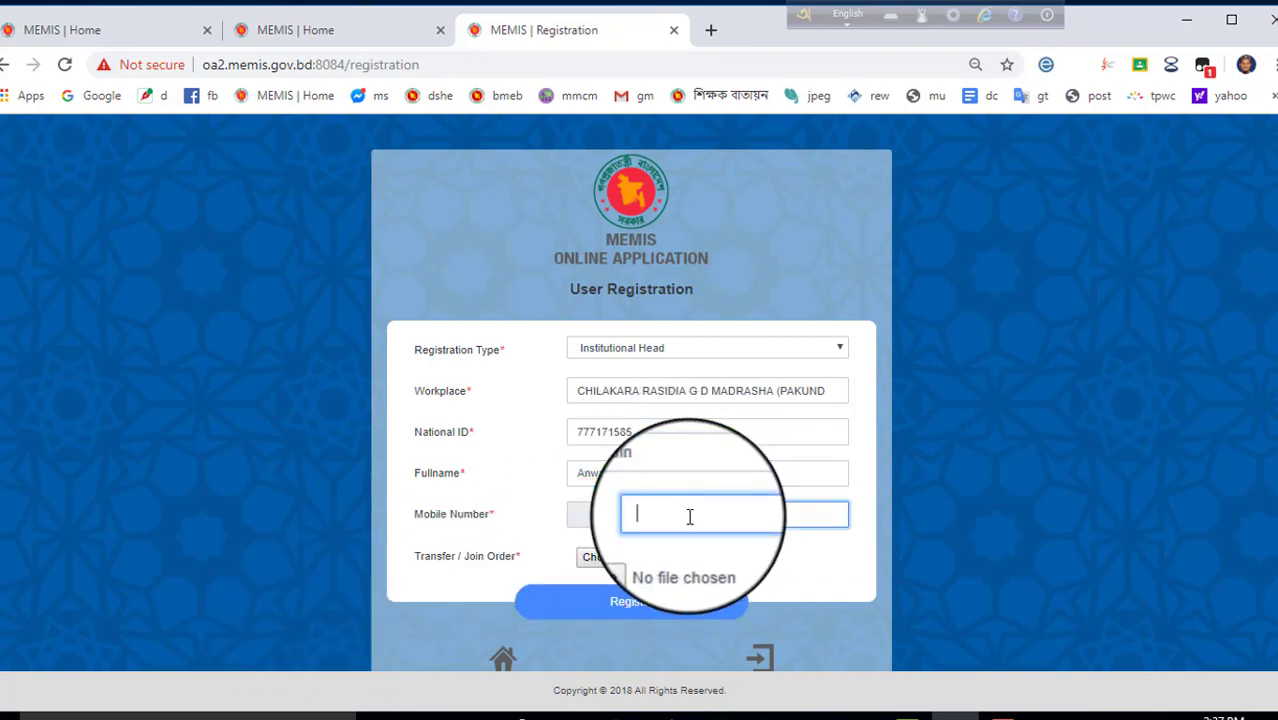
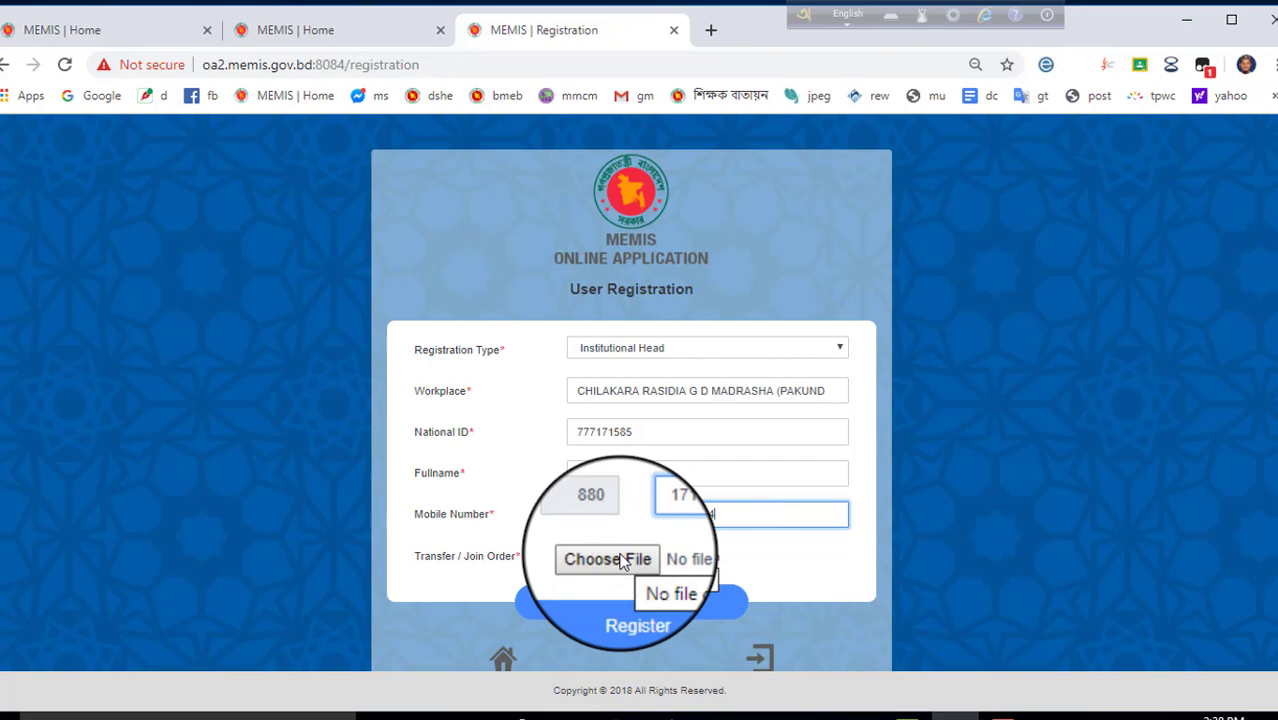
click(614, 558)
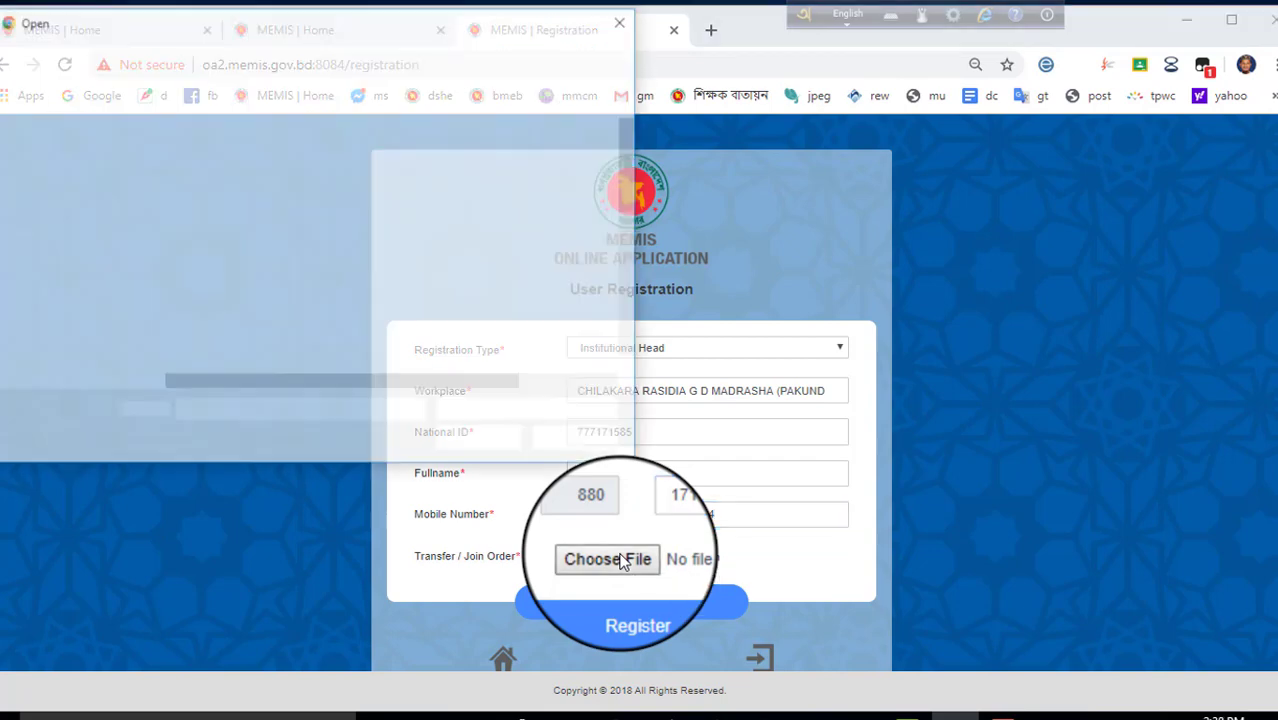
scroll(245, 279, down, 8)
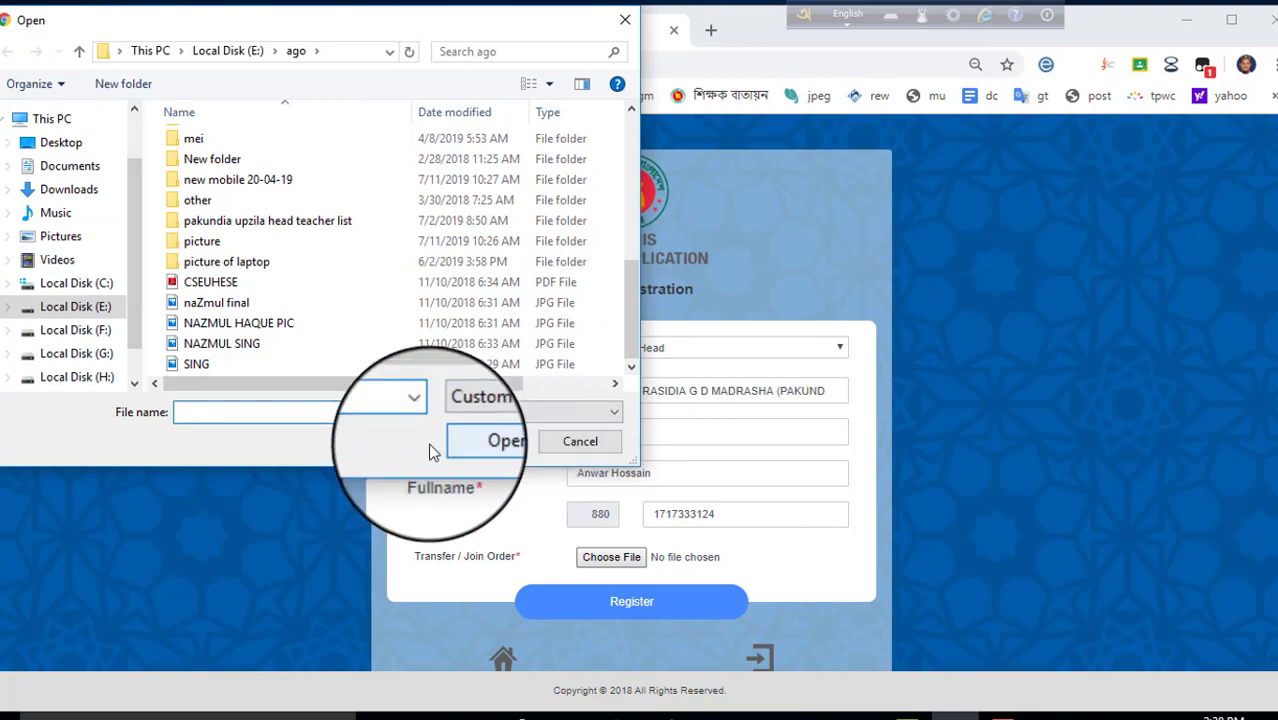
click(588, 441)
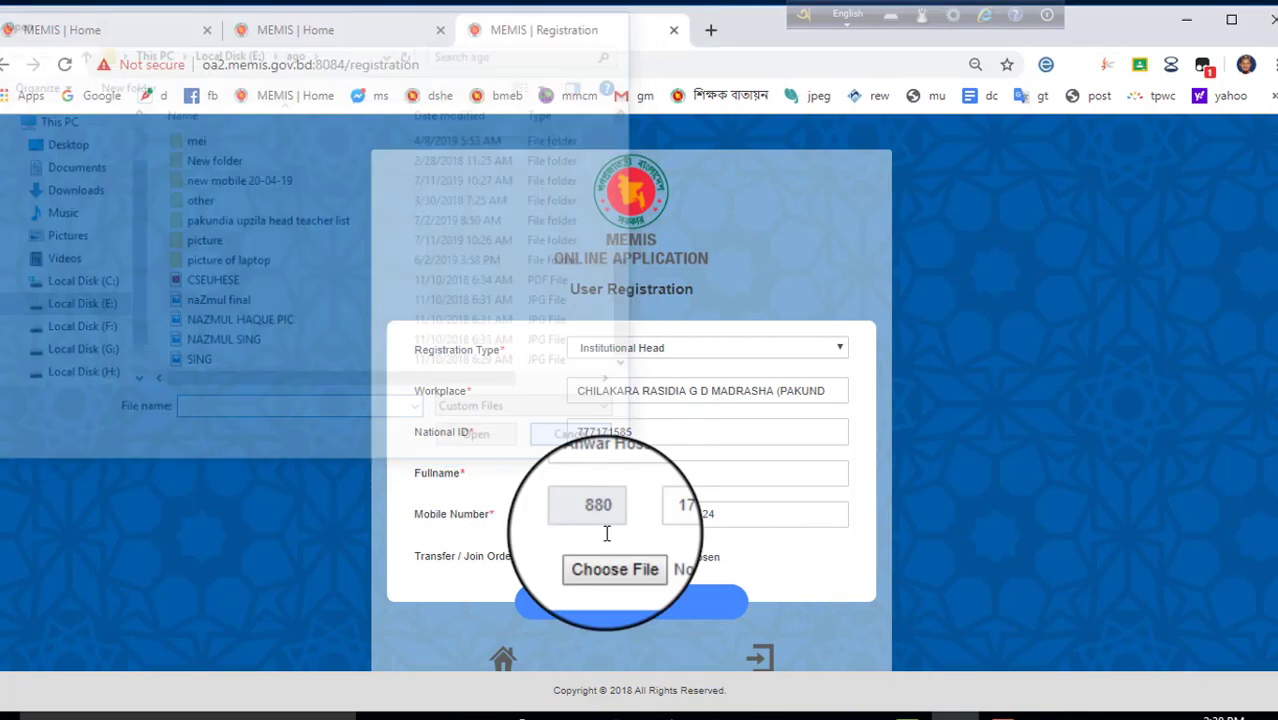
click(650, 611)
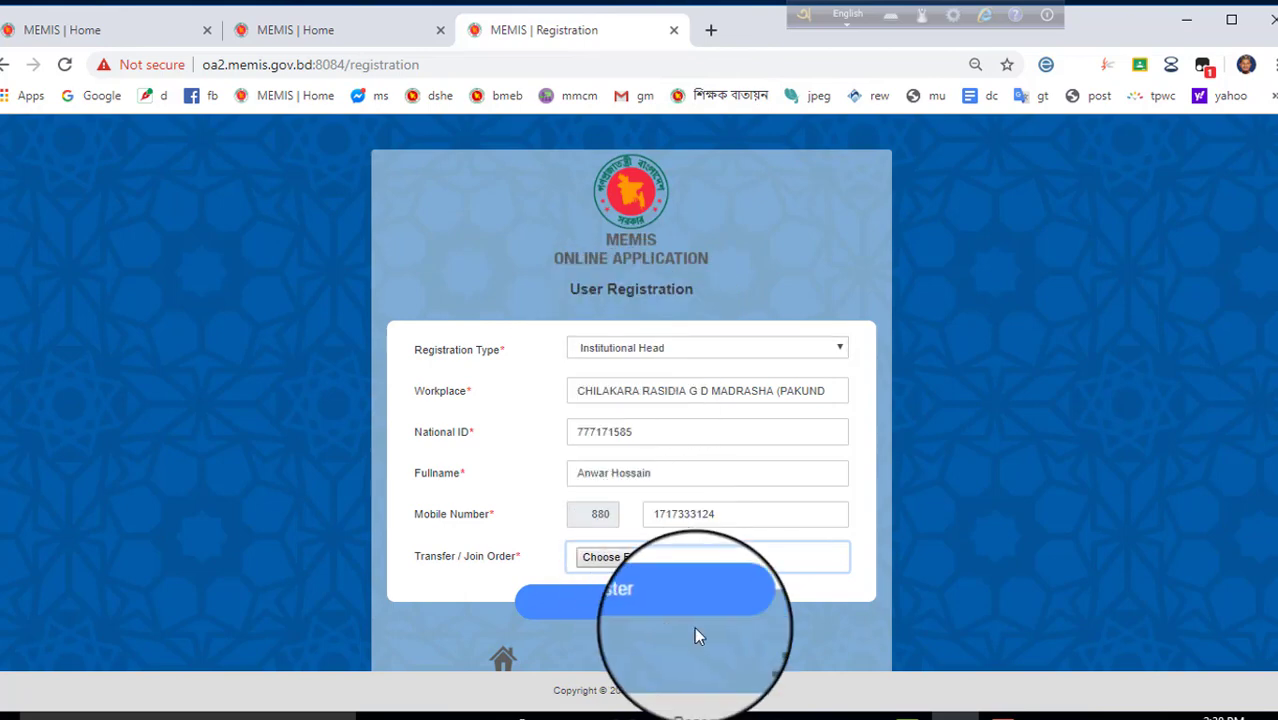
click(733, 517)
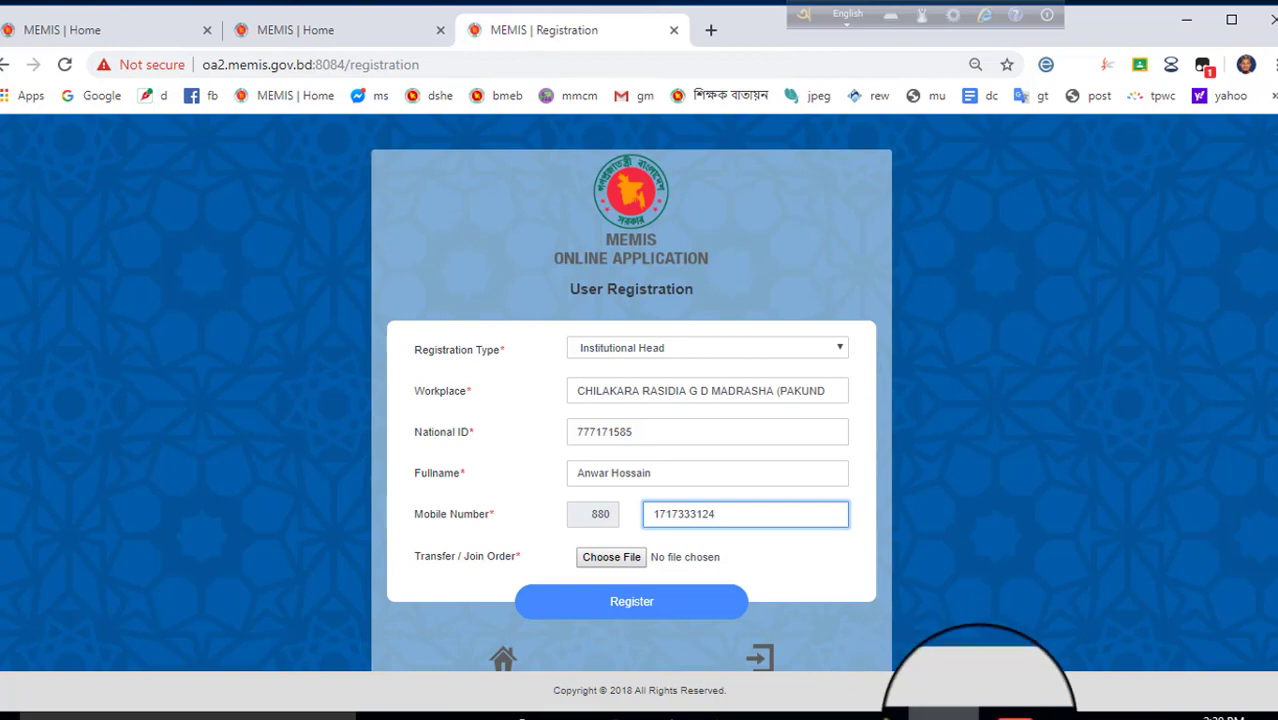
click(1015, 714)
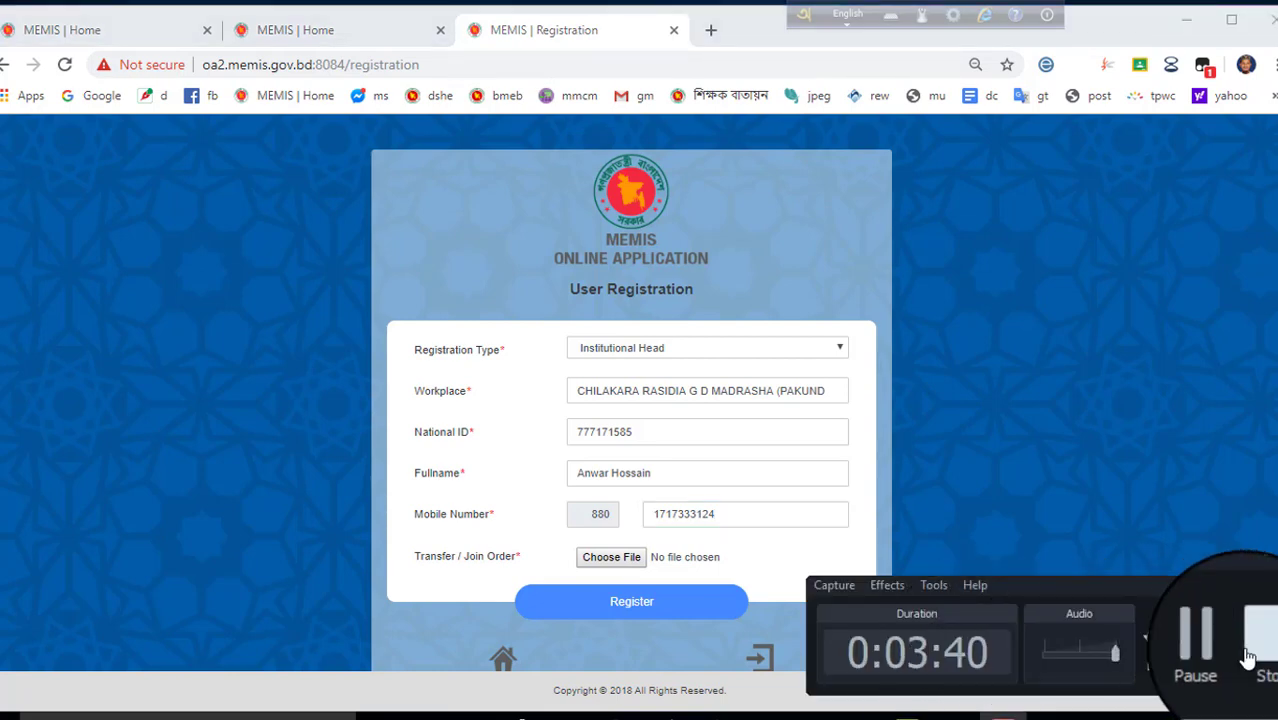